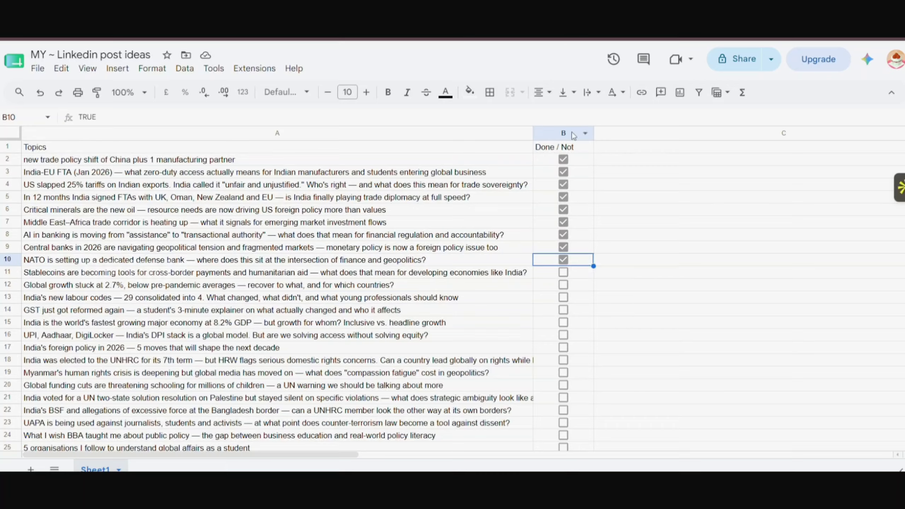
Clear the Done / Not checkbox for the China plus 1 manufacturing topic in row 2 and tick it again
{"action": "left_click", "coordinate": [563, 160]}
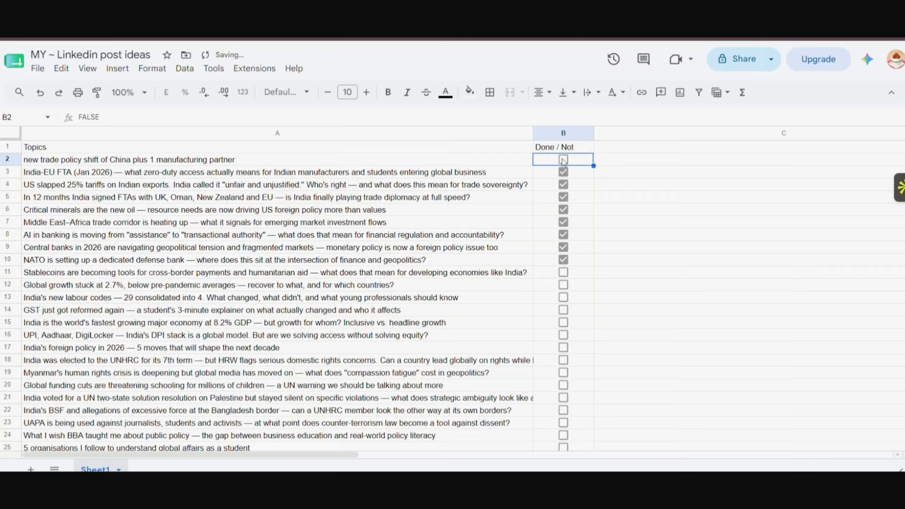
{"action": "left_click", "coordinate": [563, 160]}
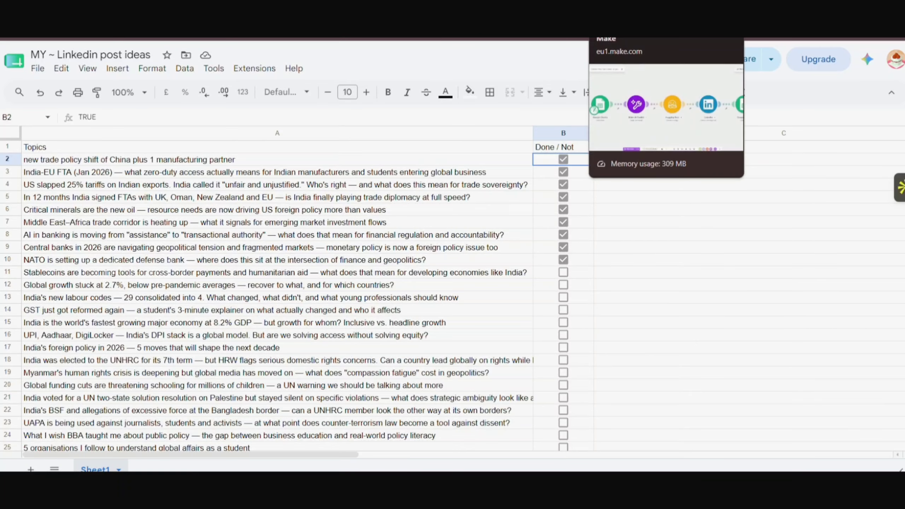
Switch to the Make scenario and examine the Google Sheets Search Rows settings, including the column range choices
{"action": "left_click", "coordinate": [624, 29]}
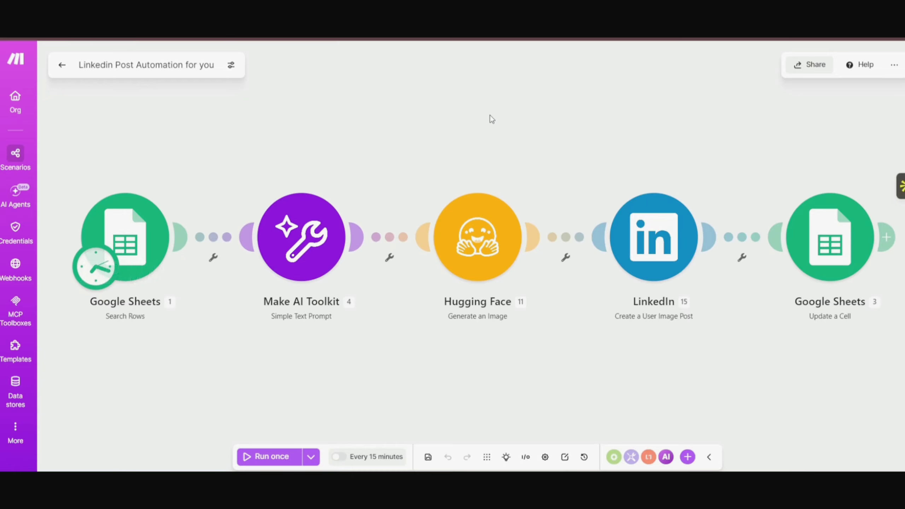
{"action": "left_click", "coordinate": [131, 232]}
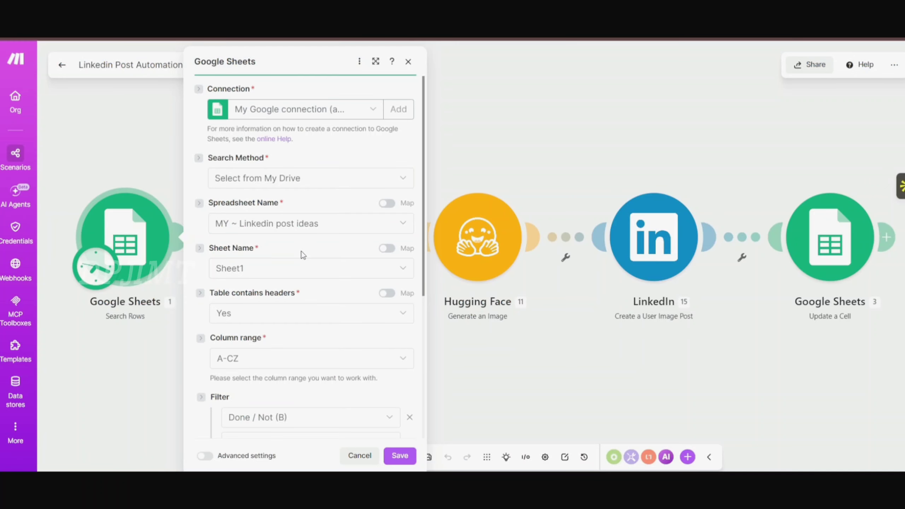
{"action": "scroll", "coordinate": [303, 254], "scroll_direction": "down", "scroll_amount": 2}
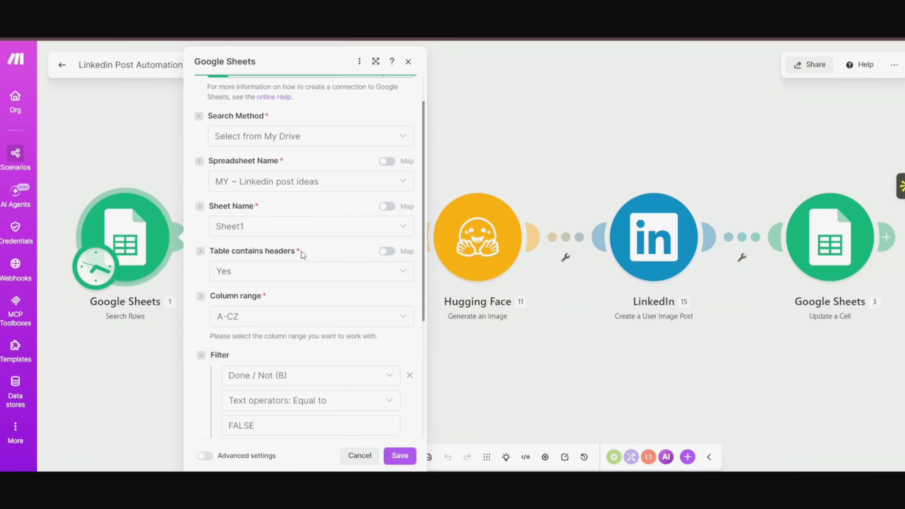
{"action": "scroll", "coordinate": [302, 254], "scroll_direction": "down", "scroll_amount": 1}
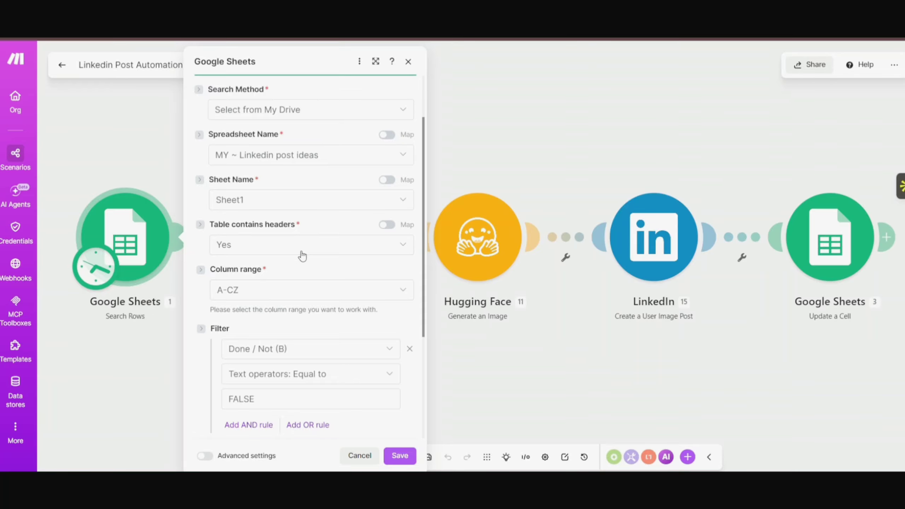
{"action": "scroll", "coordinate": [302, 254], "scroll_direction": "down", "scroll_amount": 2}
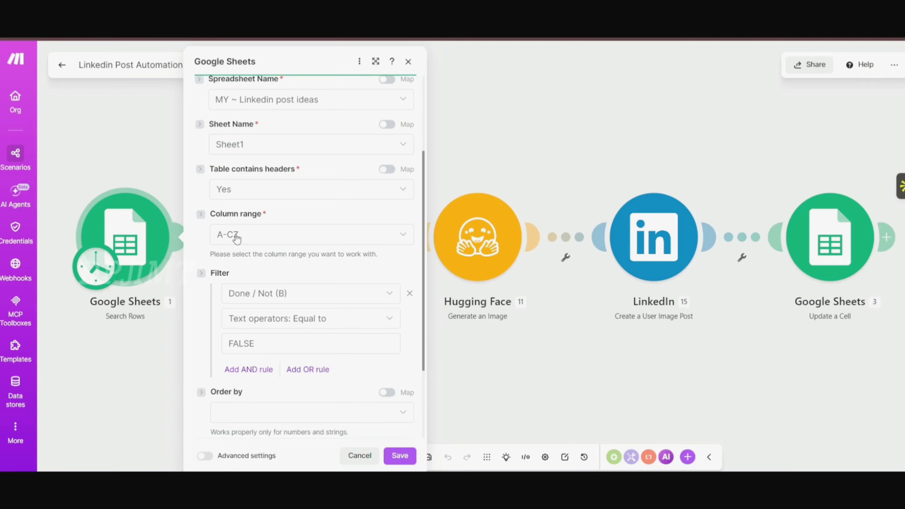
{"action": "scroll", "coordinate": [307, 251], "scroll_direction": "down", "scroll_amount": 1}
{"action": "scroll", "coordinate": [307, 251], "scroll_direction": "down", "scroll_amount": 3}
{"action": "left_click", "coordinate": [280, 162]}
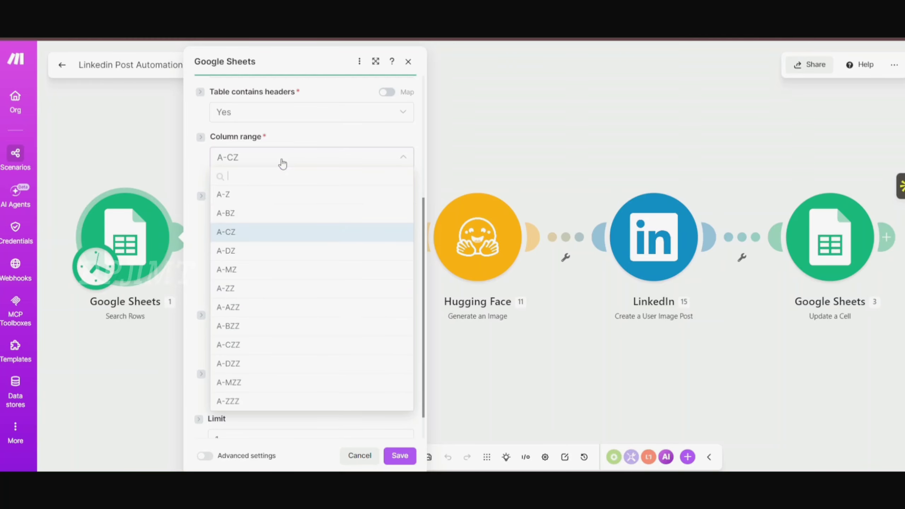
{"action": "left_click", "coordinate": [279, 164]}
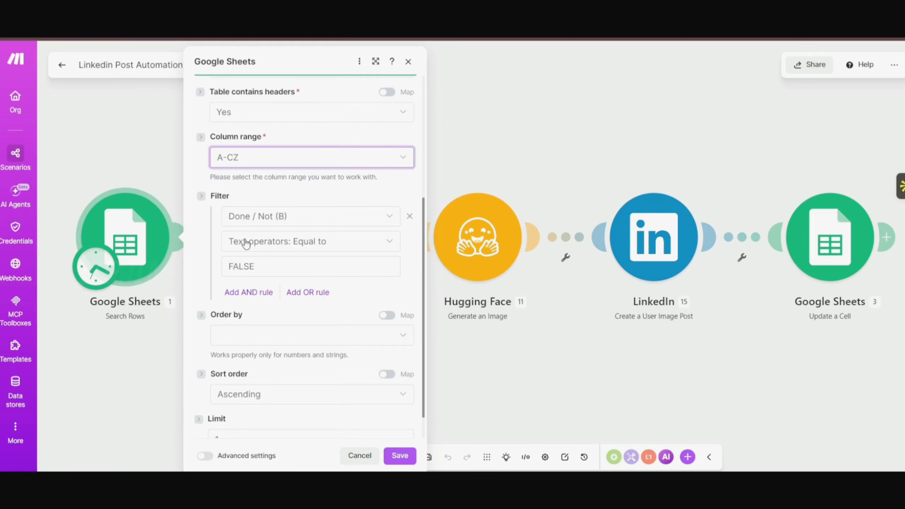
Look through the comparison operators offered for the Done / Not filter in the row search
{"action": "left_click", "coordinate": [246, 242]}
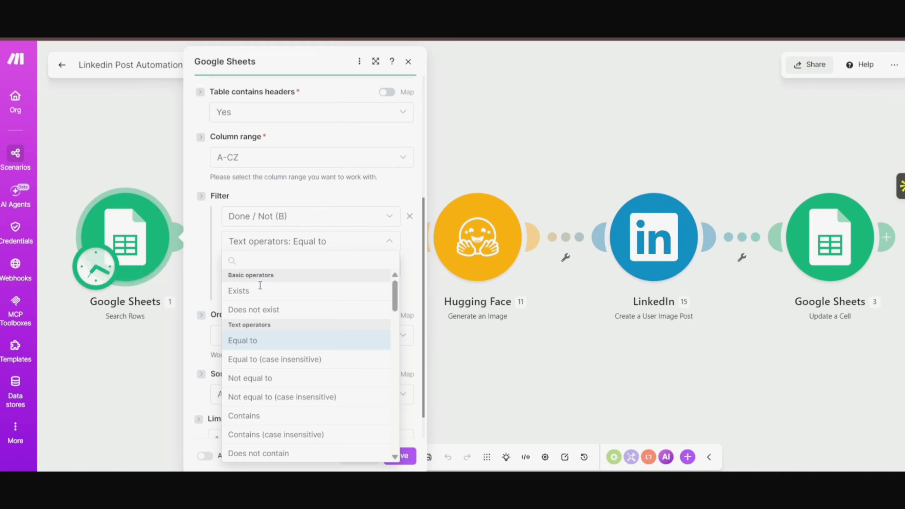
{"action": "scroll", "coordinate": [294, 394], "scroll_direction": "down", "scroll_amount": 3}
{"action": "scroll", "coordinate": [294, 394], "scroll_direction": "up", "scroll_amount": 3}
{"action": "left_click", "coordinate": [313, 201]}
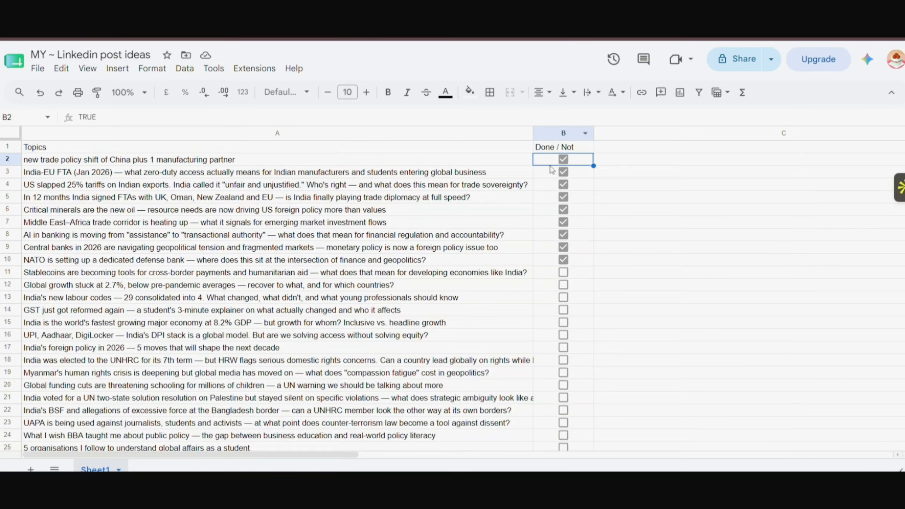
In the LinkedIn post ideas spreadsheet, tick the Done / Not checkbox for the stablecoins topic in row 11 and clear it again
{"action": "left_click", "coordinate": [563, 273]}
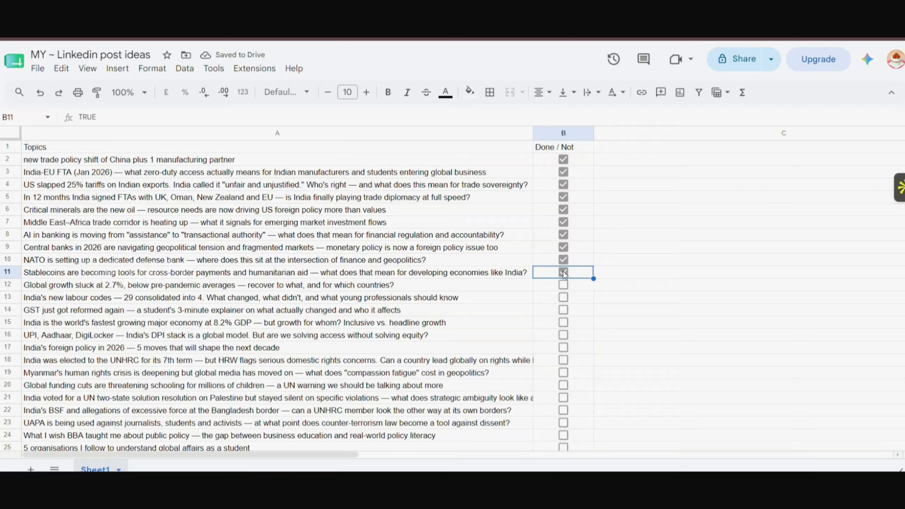
{"action": "left_click", "coordinate": [563, 273]}
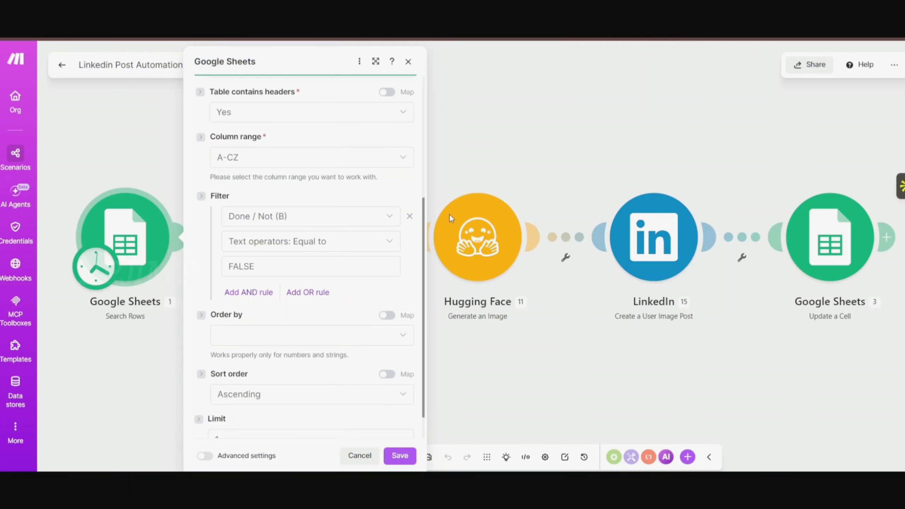
Back in the Make scenario, choose Ascending as the row search's sort order and save the Google Sheets module
{"action": "scroll", "coordinate": [355, 218], "scroll_direction": "down", "scroll_amount": 2}
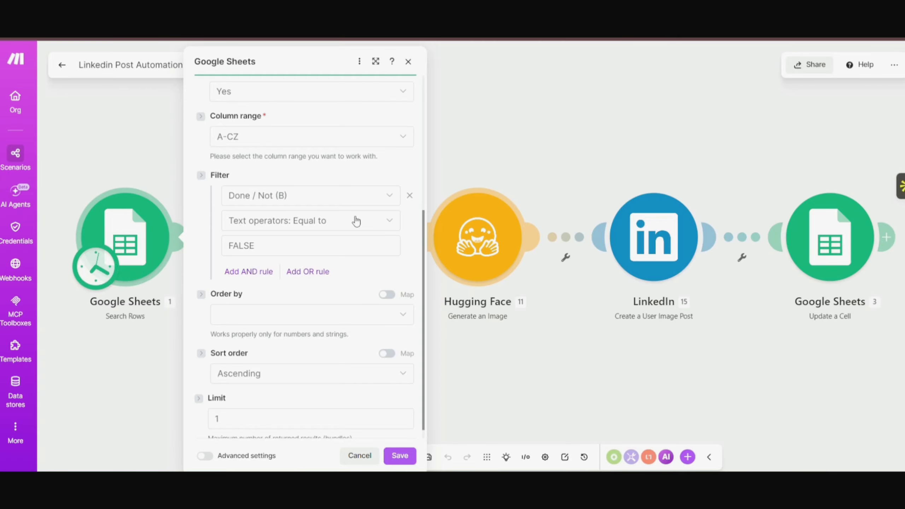
{"action": "scroll", "coordinate": [353, 228], "scroll_direction": "down", "scroll_amount": 1}
{"action": "left_click", "coordinate": [277, 360]}
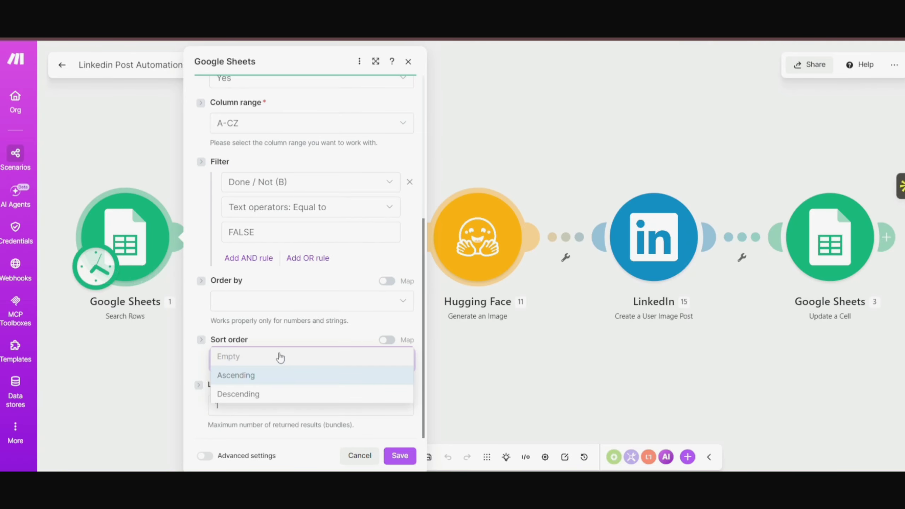
{"action": "left_click", "coordinate": [282, 375]}
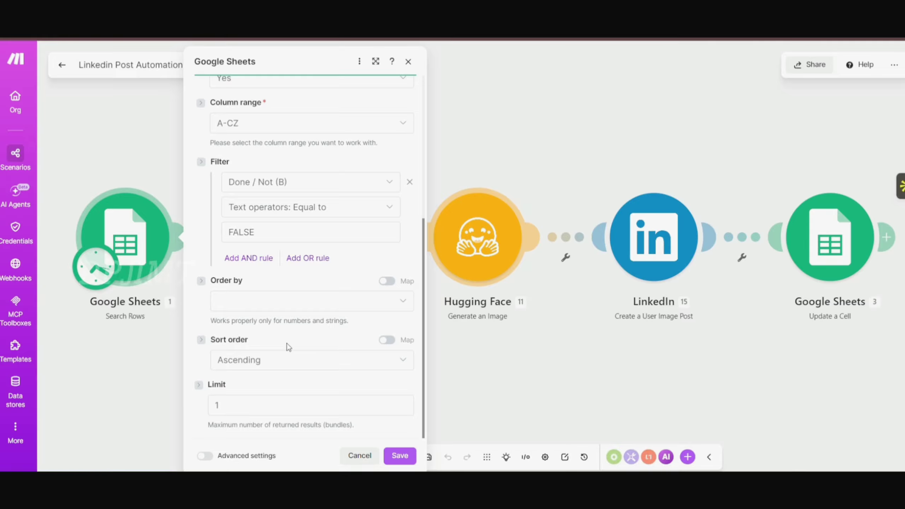
{"action": "left_click", "coordinate": [399, 456]}
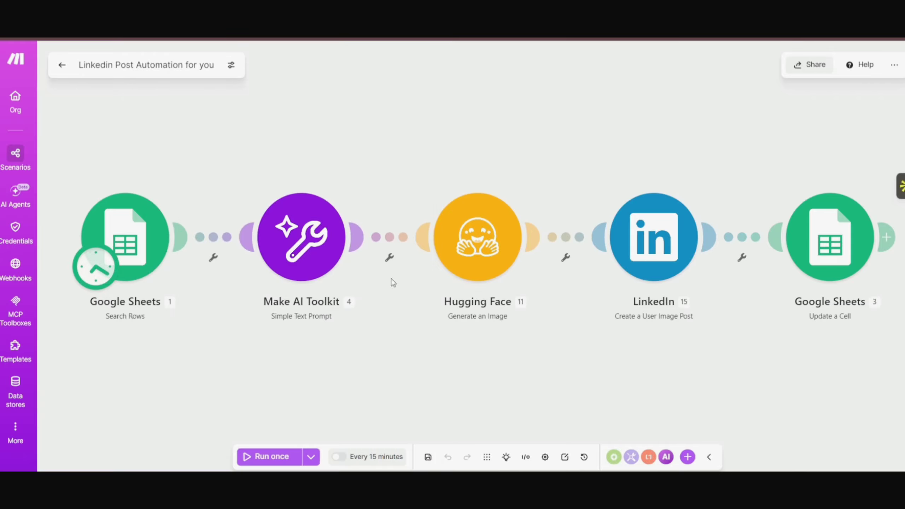
Open the Make AI Toolkit text prompt module, browse the available models and choose the recommended Large model
{"action": "left_click", "coordinate": [314, 253]}
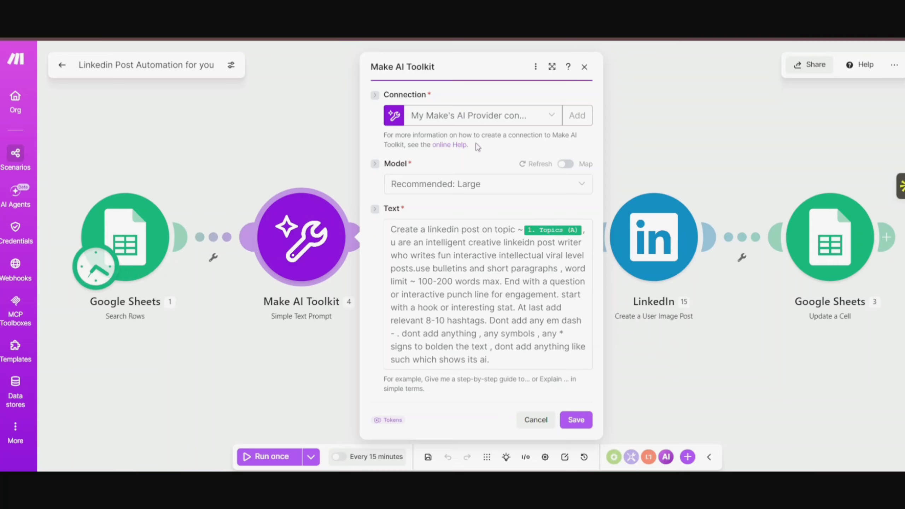
{"action": "left_click", "coordinate": [488, 183]}
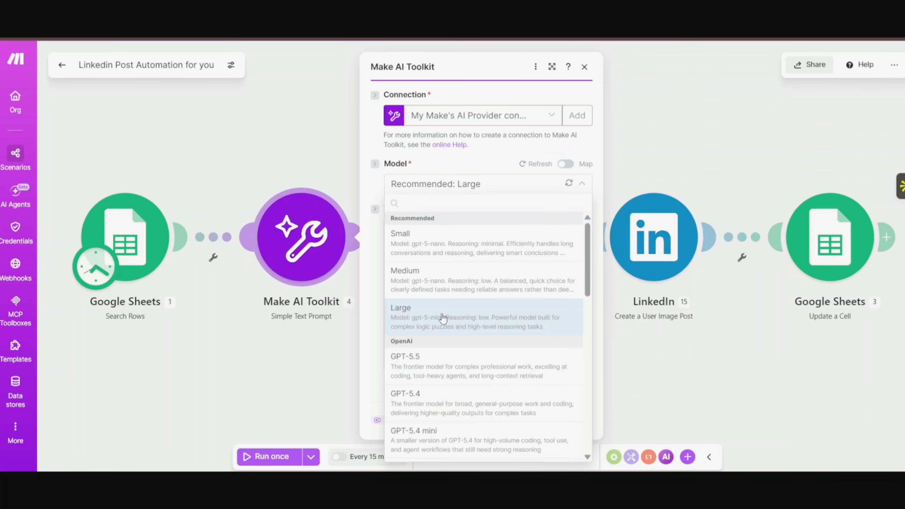
{"action": "scroll", "coordinate": [434, 356], "scroll_direction": "down", "scroll_amount": 5}
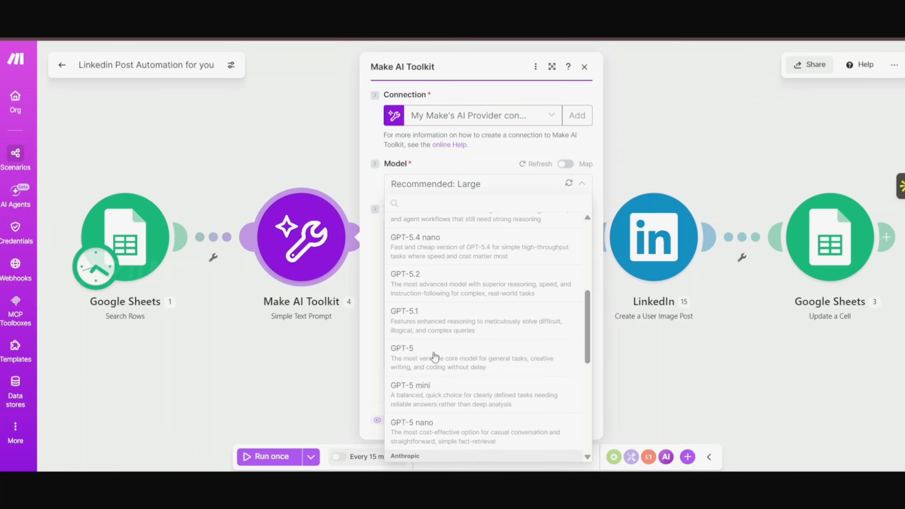
{"action": "scroll", "coordinate": [435, 355], "scroll_direction": "down", "scroll_amount": 5}
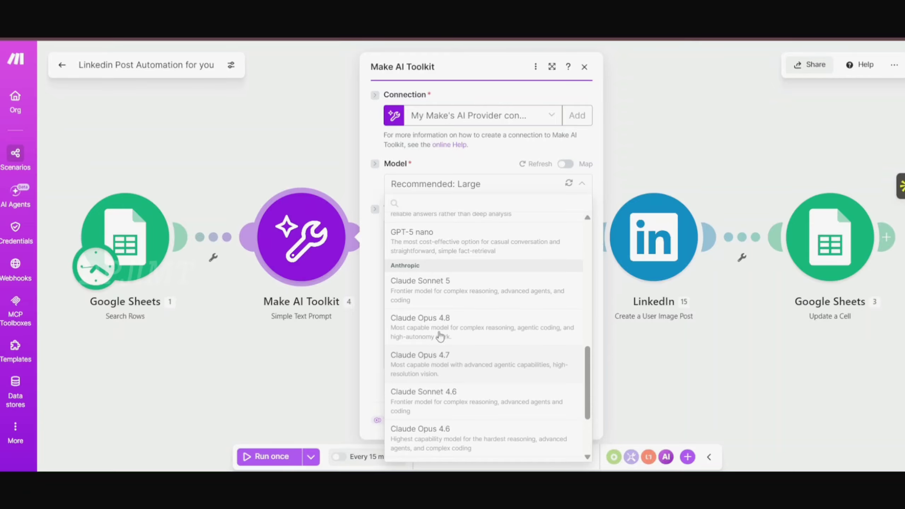
{"action": "scroll", "coordinate": [455, 268], "scroll_direction": "up", "scroll_amount": 10}
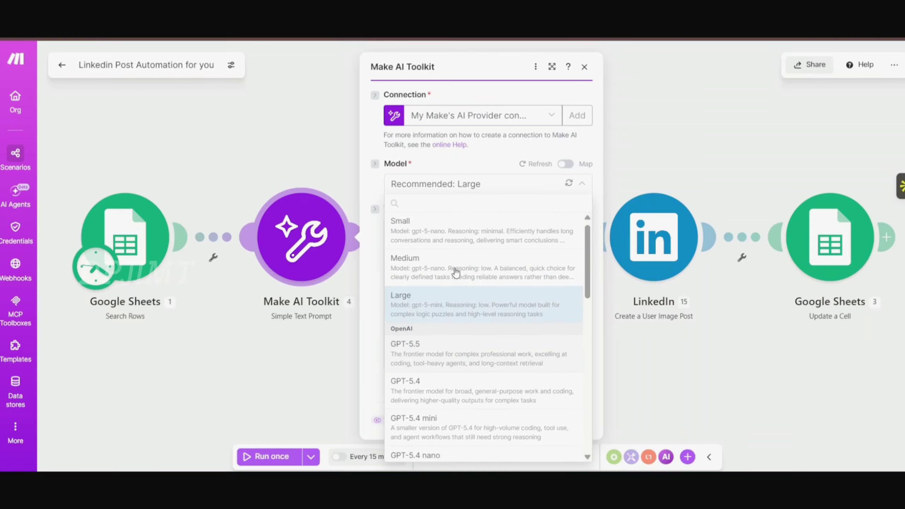
{"action": "scroll", "coordinate": [456, 272], "scroll_direction": "up", "scroll_amount": 1}
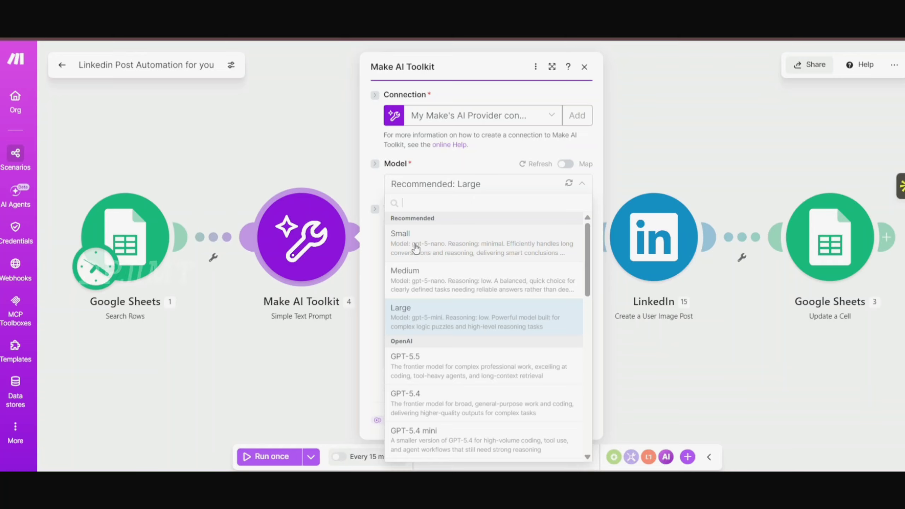
{"action": "left_click", "coordinate": [402, 318]}
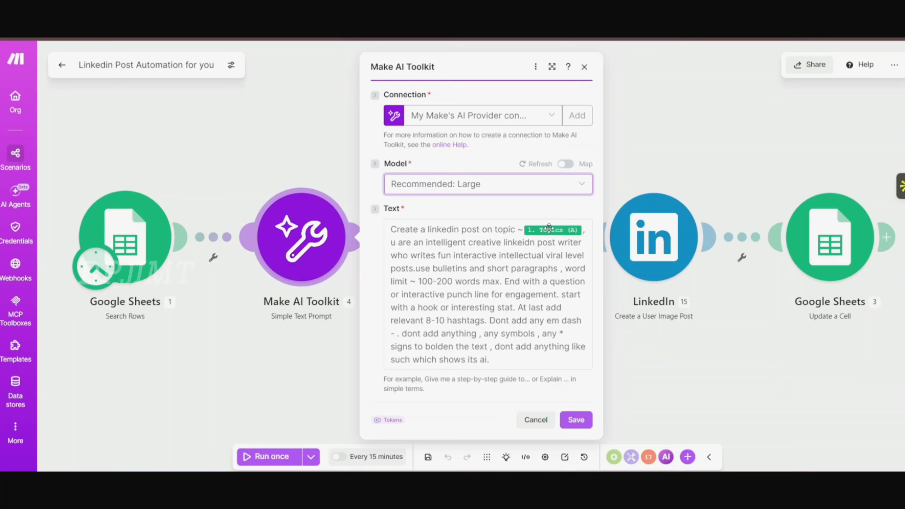
Check the Topics (A) value mapped into the LinkedIn post prompt and save the Make AI Toolkit module
{"action": "mouse_move", "coordinate": [555, 230]}
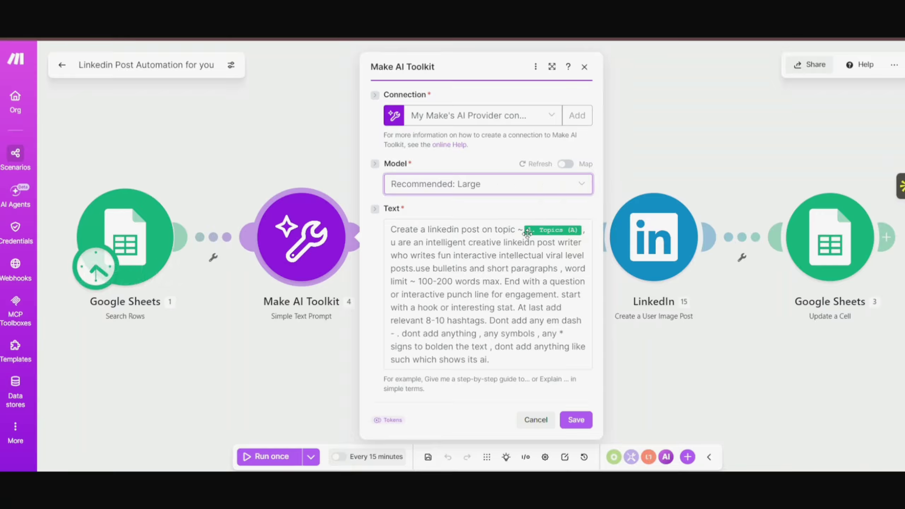
{"action": "left_click", "coordinate": [541, 237]}
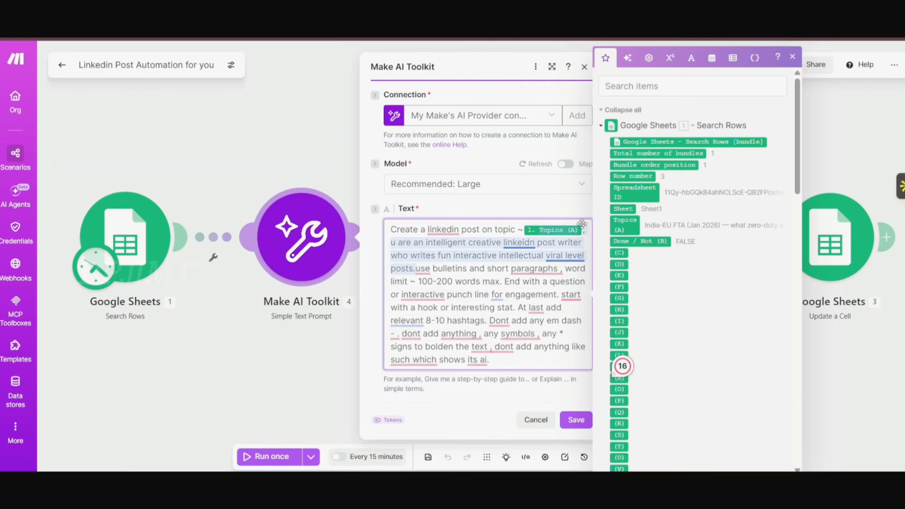
{"action": "left_click", "coordinate": [529, 202]}
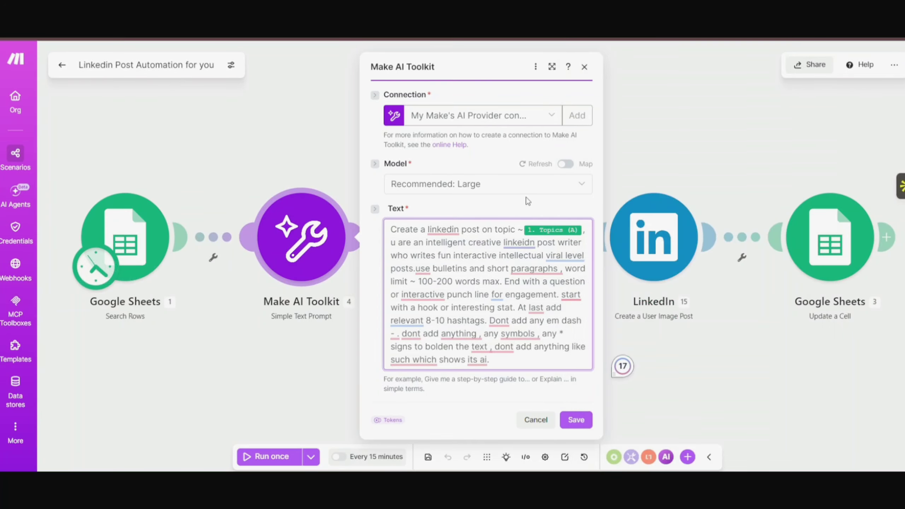
{"action": "left_click", "coordinate": [577, 421]}
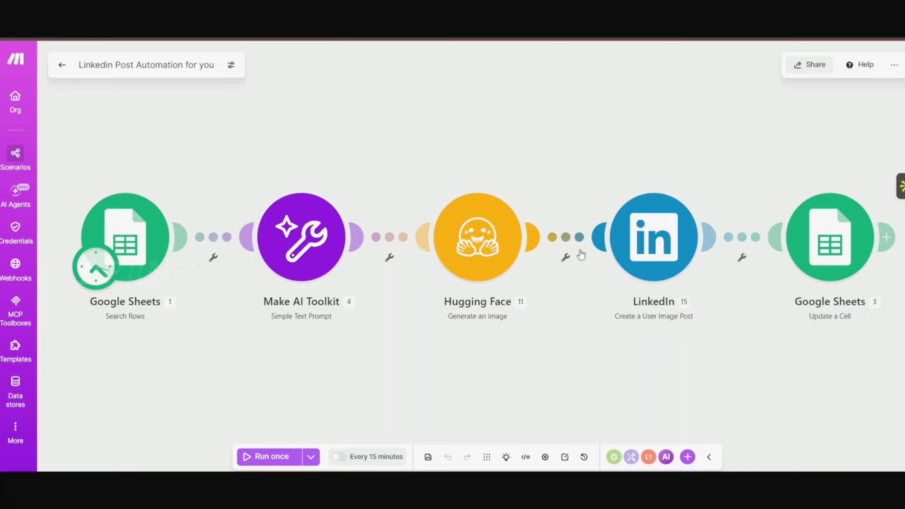
Open the Hugging Face image generation module and check the connections it offers
{"action": "left_click", "coordinate": [478, 260]}
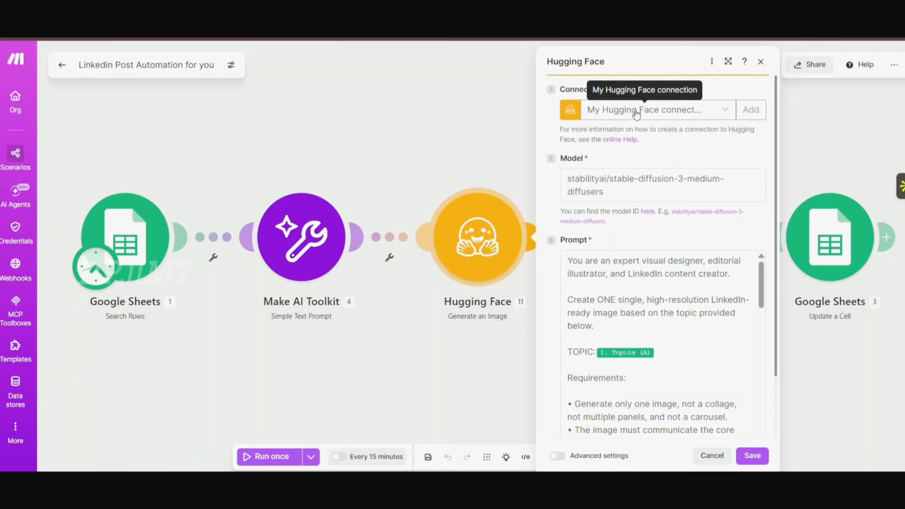
{"action": "left_click", "coordinate": [714, 119]}
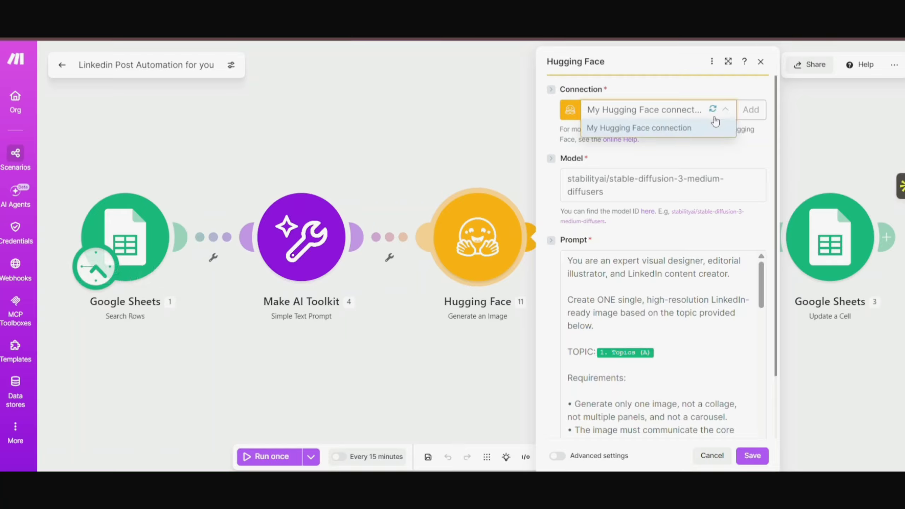
{"action": "left_click", "coordinate": [672, 159]}
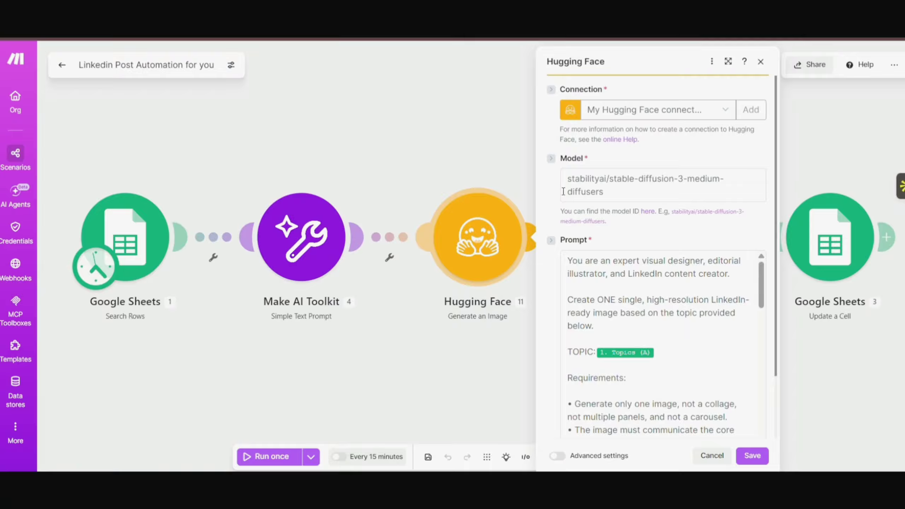
Review the image generation prompt, check the Topics (A) value mapped into it, and save the Hugging Face module
{"action": "scroll", "coordinate": [660, 217], "scroll_direction": "down", "scroll_amount": 2}
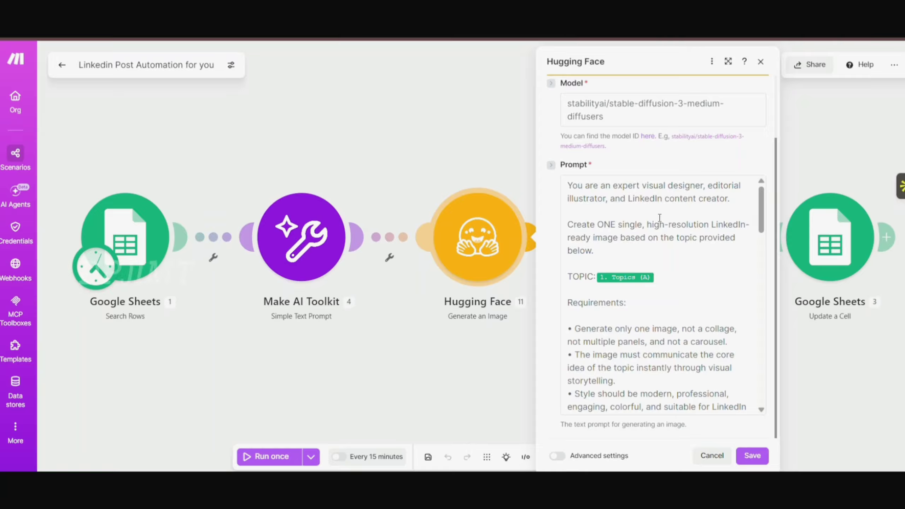
{"action": "scroll", "coordinate": [660, 217], "scroll_direction": "down", "scroll_amount": 10}
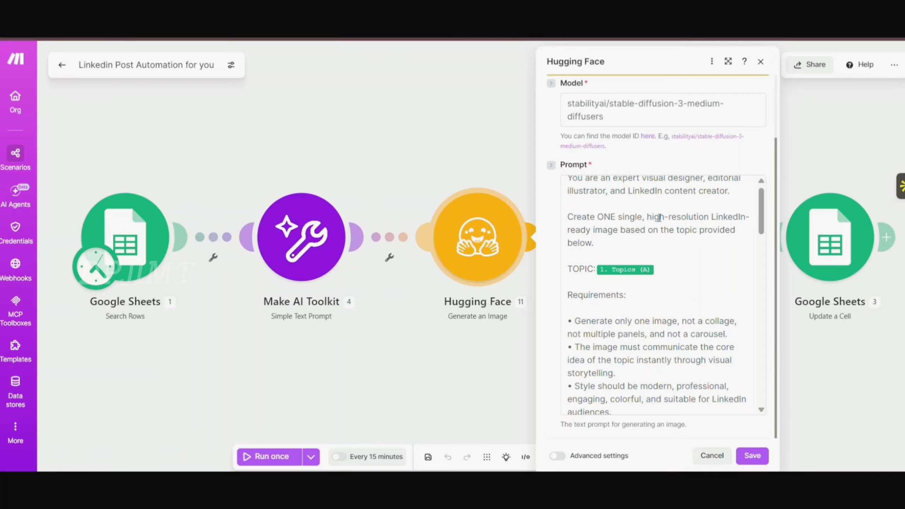
{"action": "scroll", "coordinate": [660, 217], "scroll_direction": "up", "scroll_amount": 10}
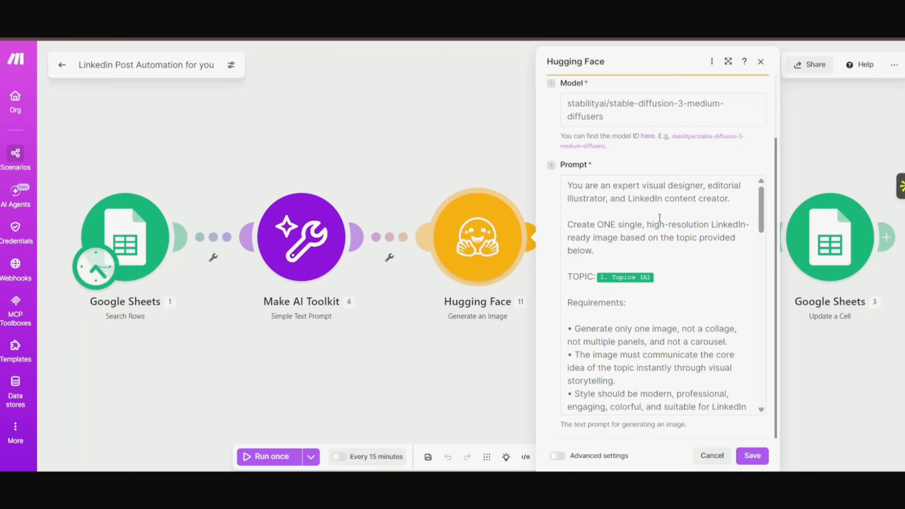
{"action": "left_click", "coordinate": [596, 278]}
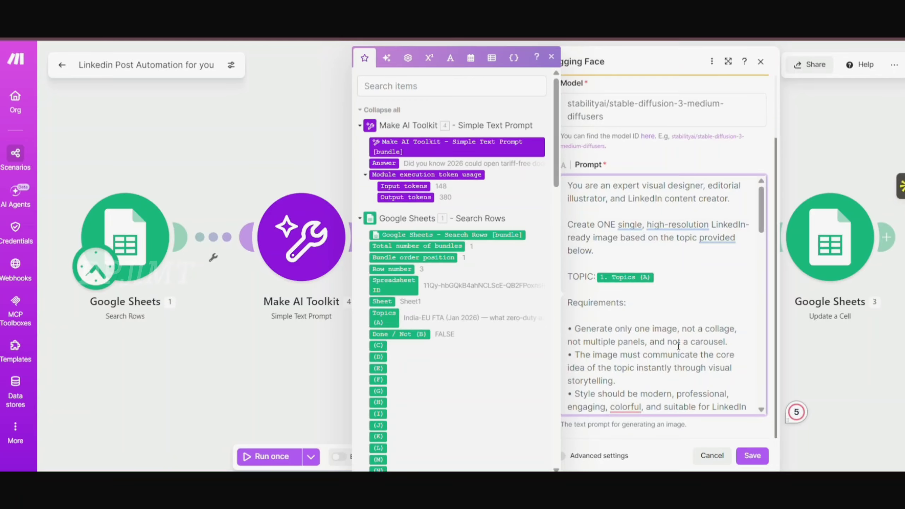
{"action": "scroll", "coordinate": [678, 346], "scroll_direction": "down", "scroll_amount": 4}
{"action": "left_click", "coordinate": [752, 456]}
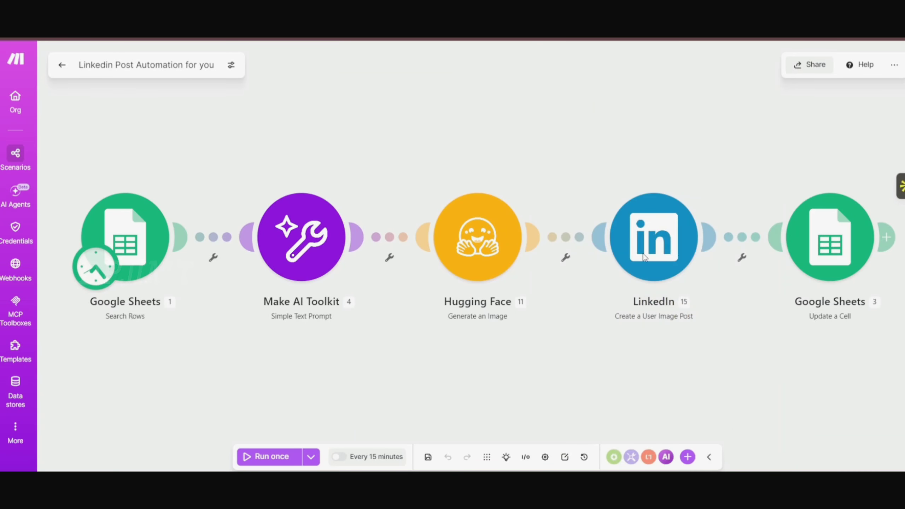
Review the LinkedIn image post module's file and content mapping, choose Connections only as the visibility, and save the module
{"action": "left_click", "coordinate": [669, 274]}
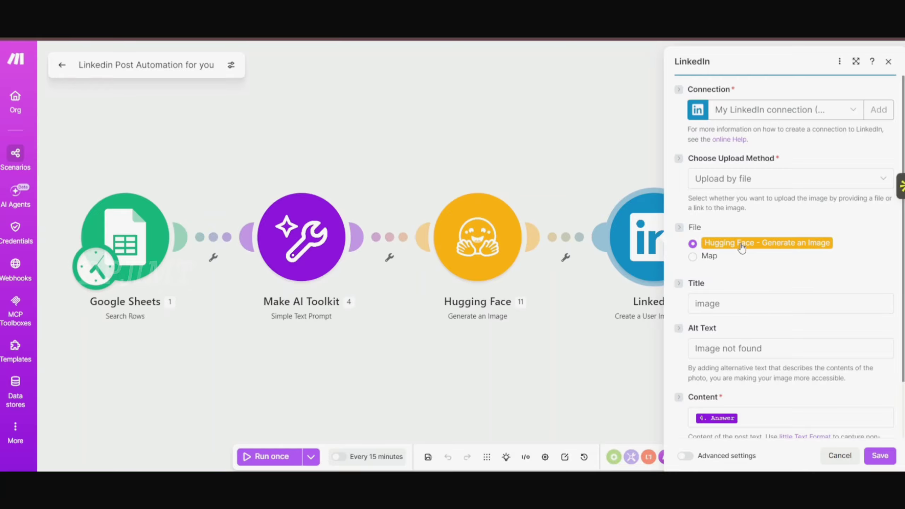
{"action": "scroll", "coordinate": [721, 282], "scroll_direction": "down", "scroll_amount": 1}
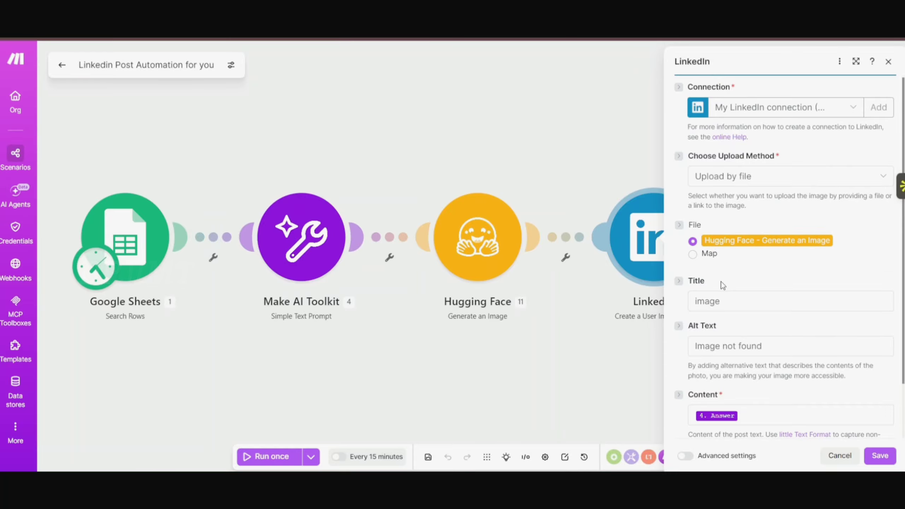
{"action": "scroll", "coordinate": [722, 282], "scroll_direction": "down", "scroll_amount": 2}
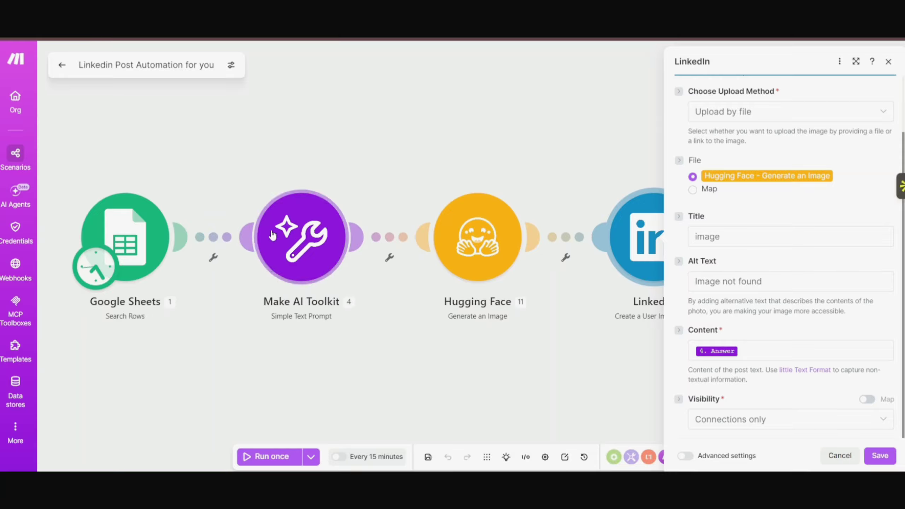
{"action": "left_click", "coordinate": [752, 419]}
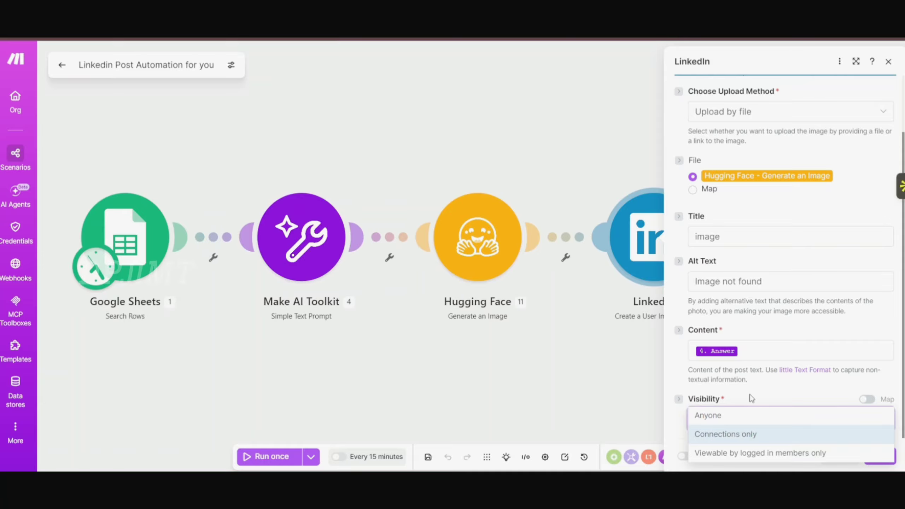
{"action": "left_click", "coordinate": [734, 434]}
{"action": "left_click", "coordinate": [879, 456]}
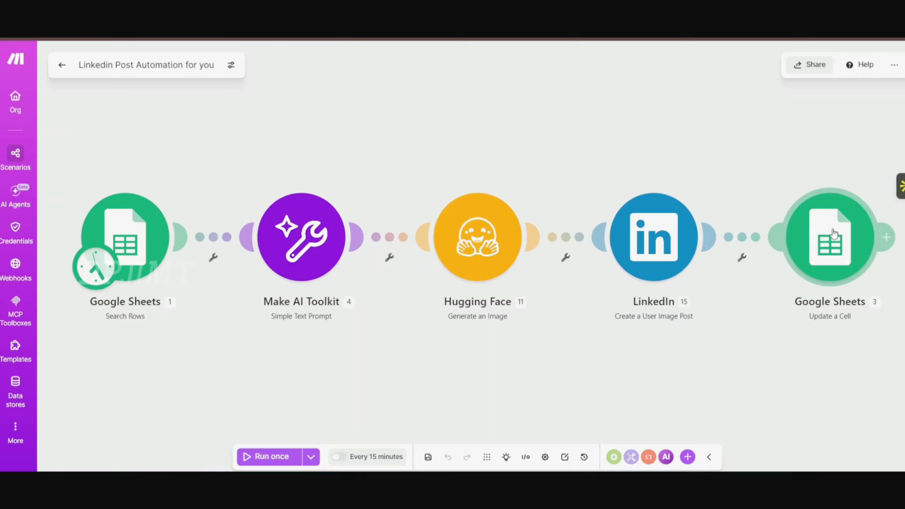
Inspect the Update a Cell module's cell and value settings, and compare them with the Done / Not (B) filter in Search Rows
{"action": "left_click", "coordinate": [836, 236]}
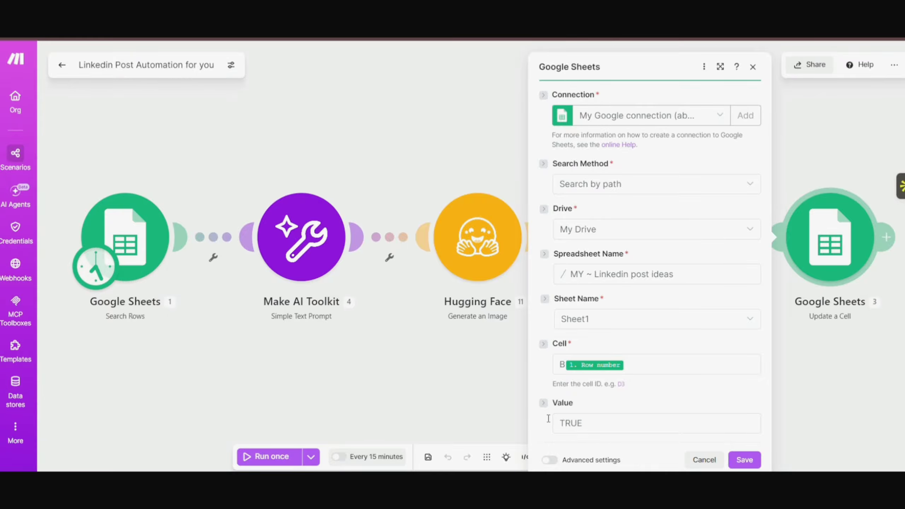
{"action": "left_click", "coordinate": [142, 243]}
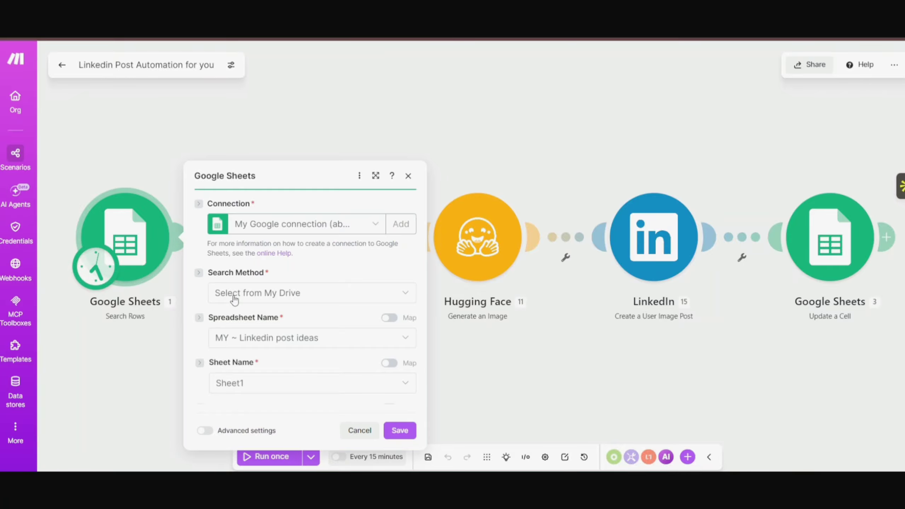
{"action": "scroll", "coordinate": [292, 324], "scroll_direction": "down", "scroll_amount": 2}
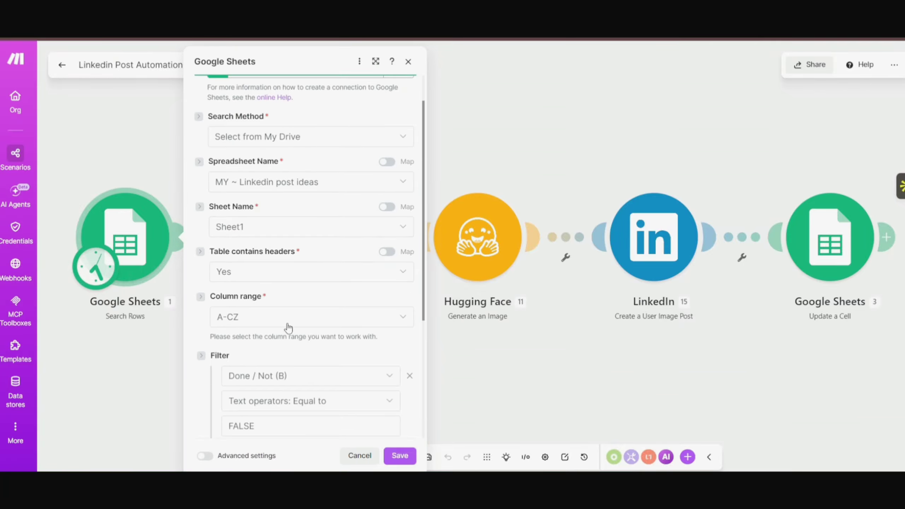
{"action": "scroll", "coordinate": [281, 342], "scroll_direction": "down", "scroll_amount": 1}
{"action": "scroll", "coordinate": [272, 357], "scroll_direction": "down", "scroll_amount": 3}
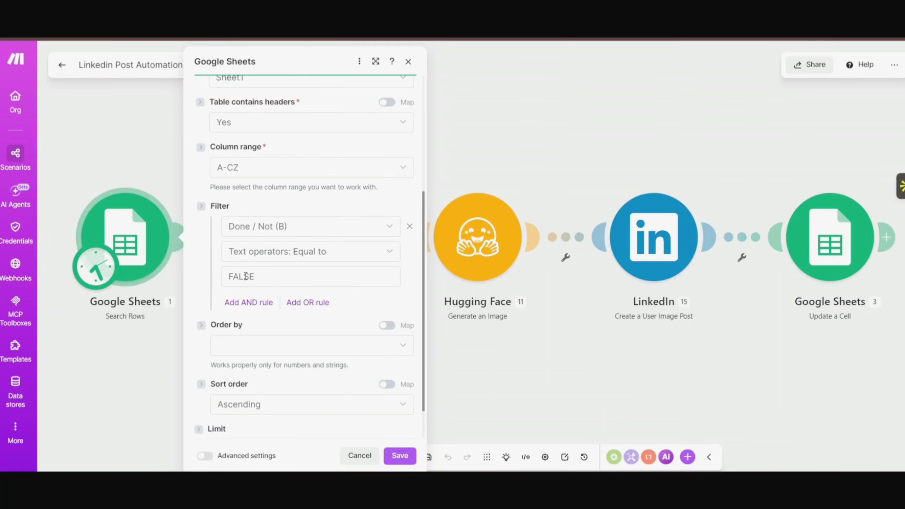
{"action": "left_click", "coordinate": [703, 424]}
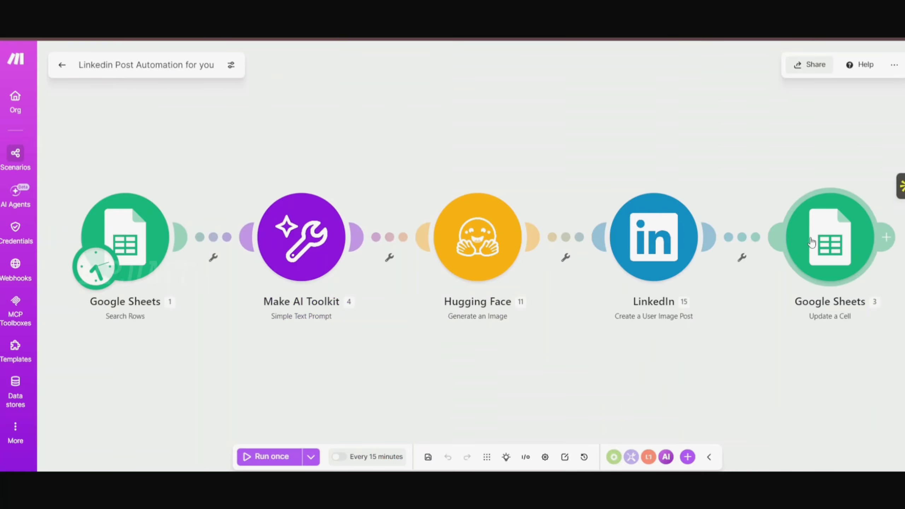
Reopen the Update a Cell module, check the Row number mapping and the TRUE value, and save it
{"action": "left_click", "coordinate": [812, 243]}
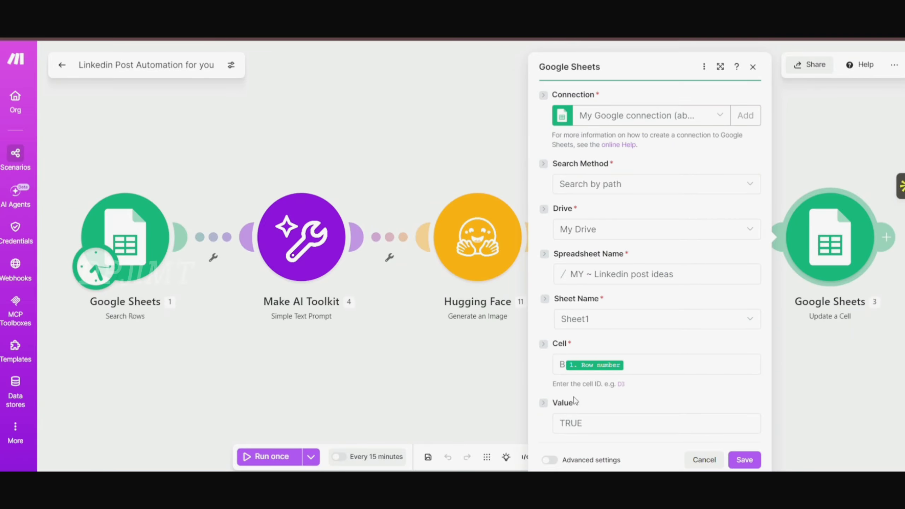
{"action": "left_click", "coordinate": [734, 461]}
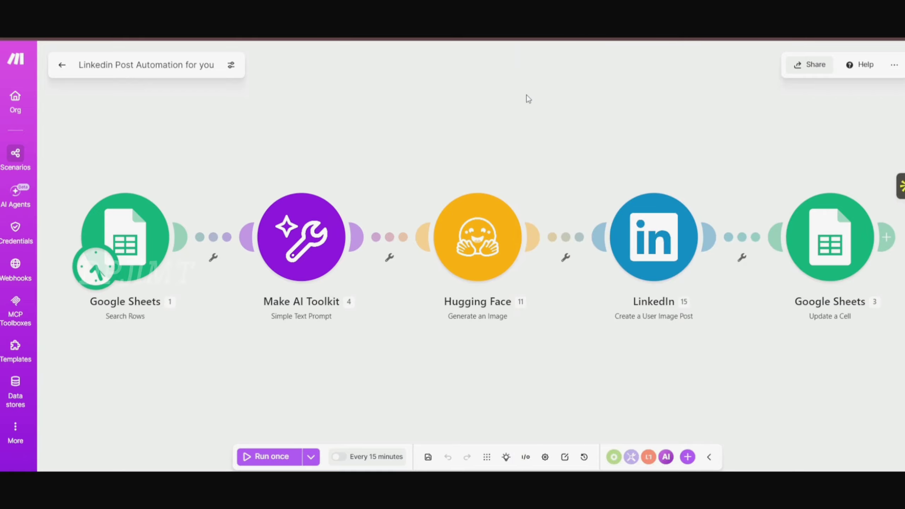